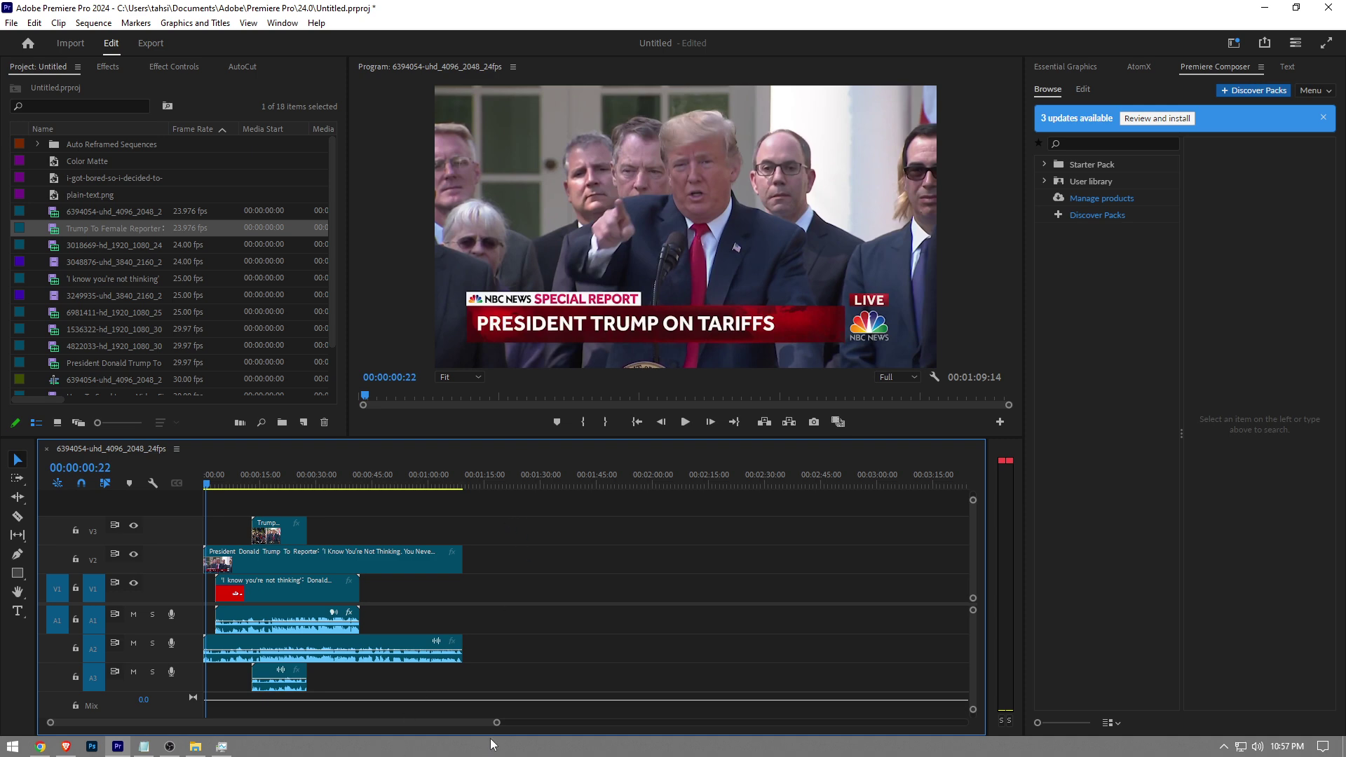
left_click_drag(495, 727, 406, 725)
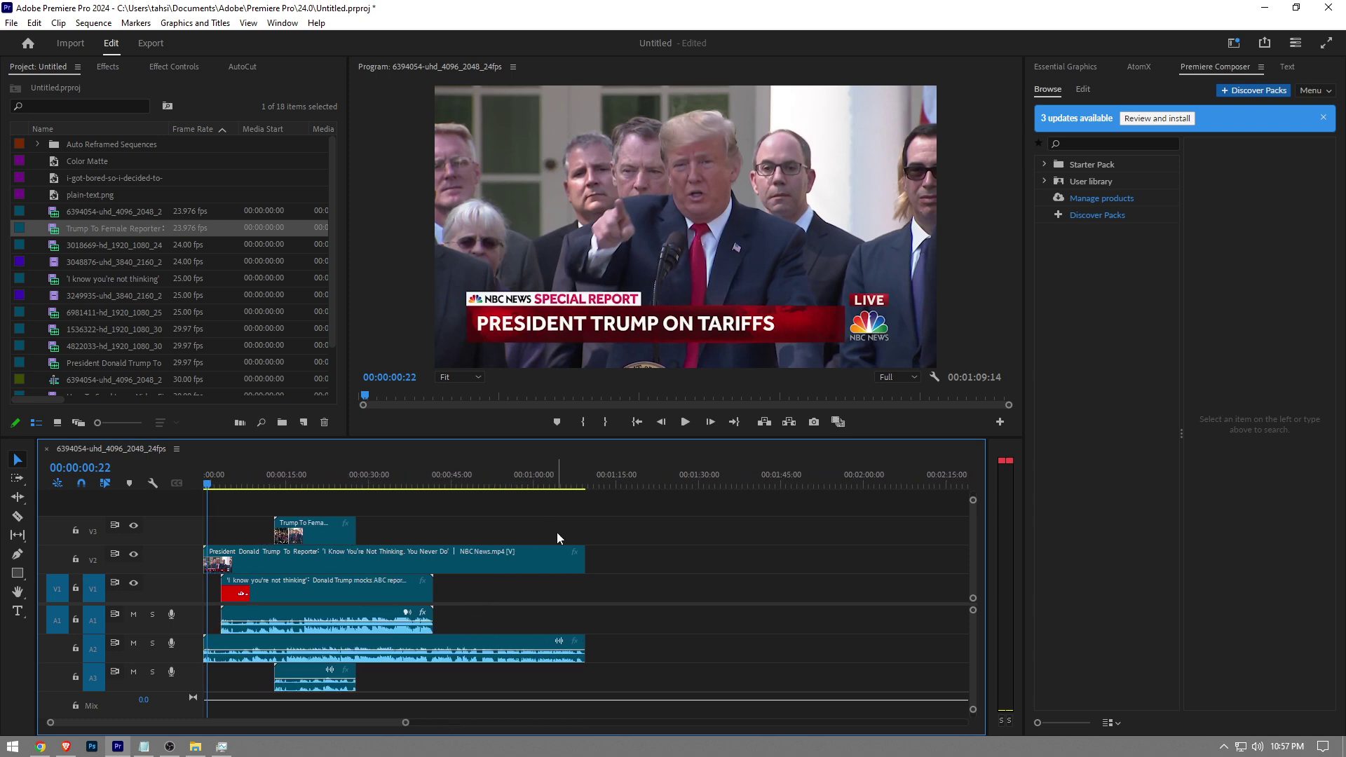
Marquee-select every clip across the timeline tracks and bring up their context menu
left_click_drag(557, 532, 294, 674)
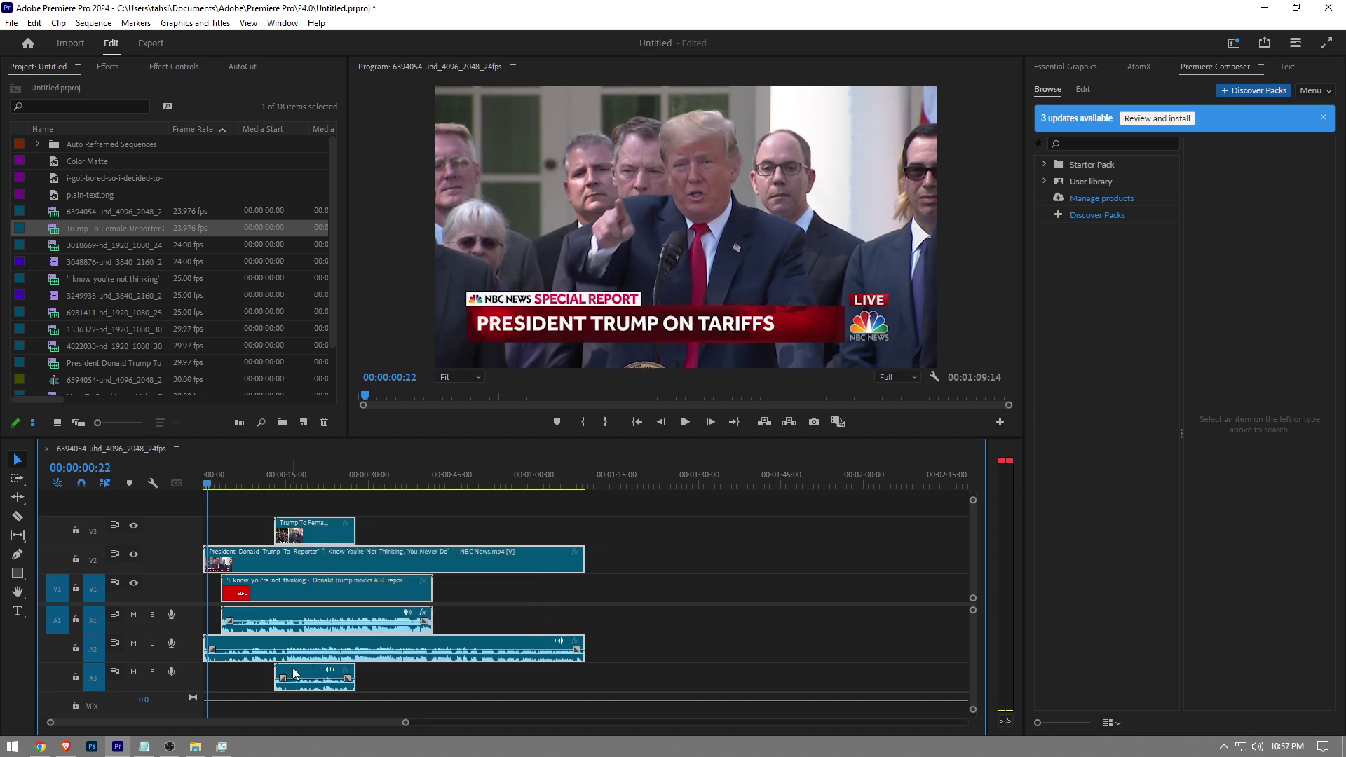
right_click(316, 605)
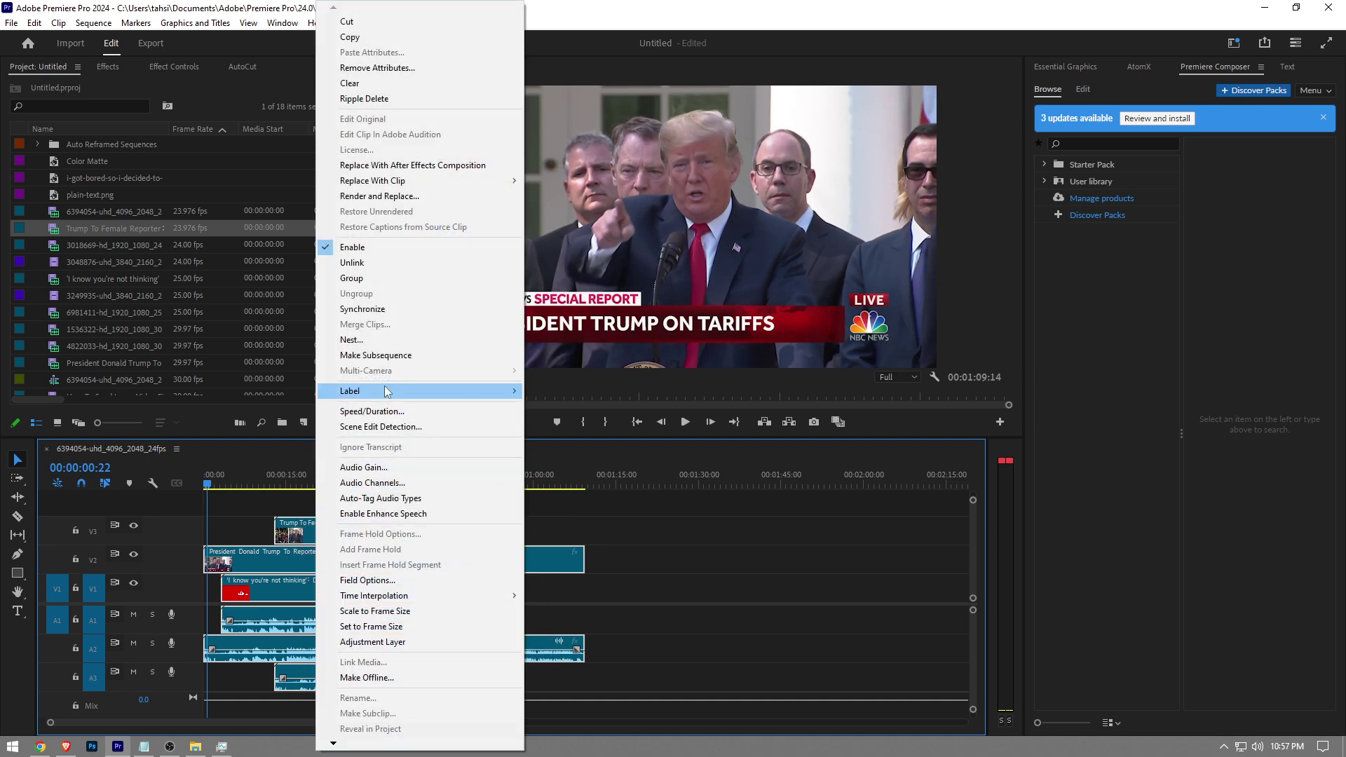
Synchronize the selected clips by Audio with Track Channel set to Mix Down
left_click(412, 308)
left_click(582, 398)
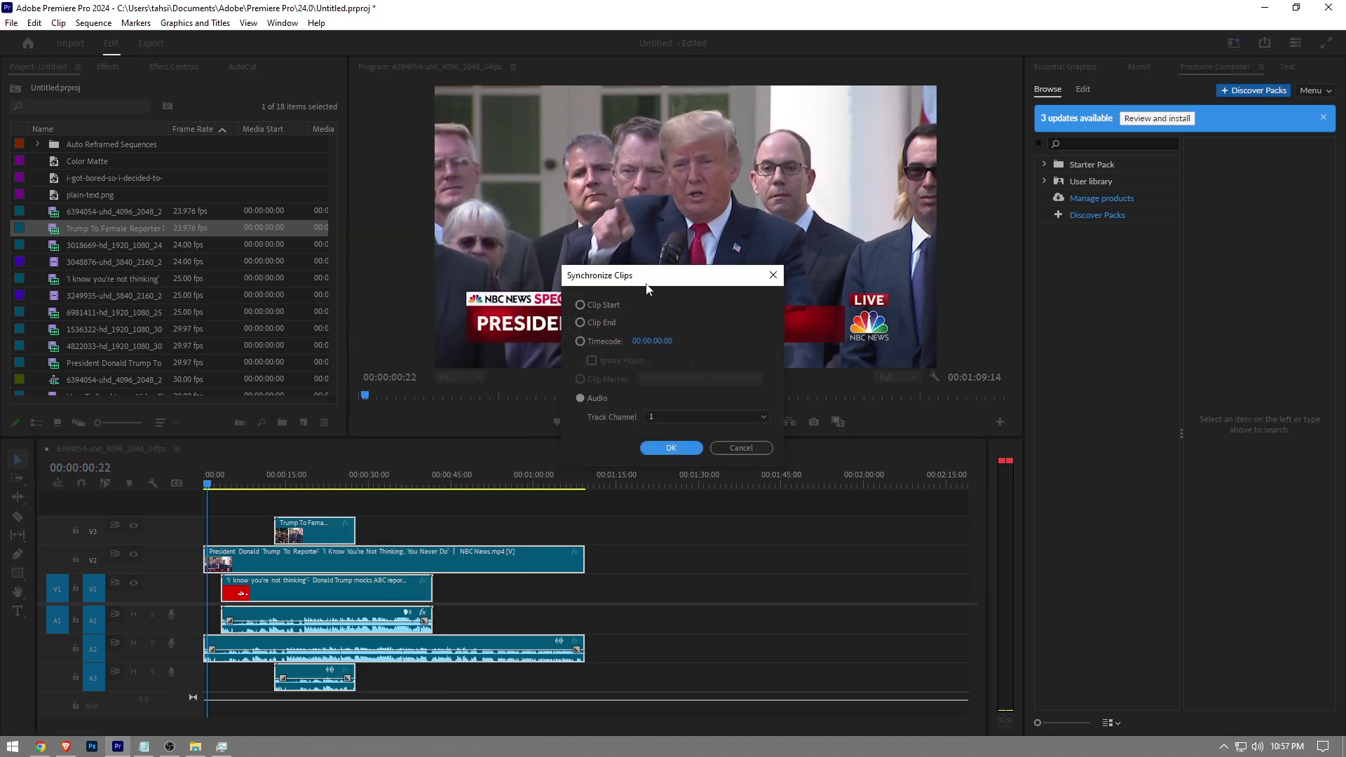
mouse_move(646, 275)
left_mouse_down()
mouse_move(468, 292)
mouse_move(555, 274)
left_mouse_up()
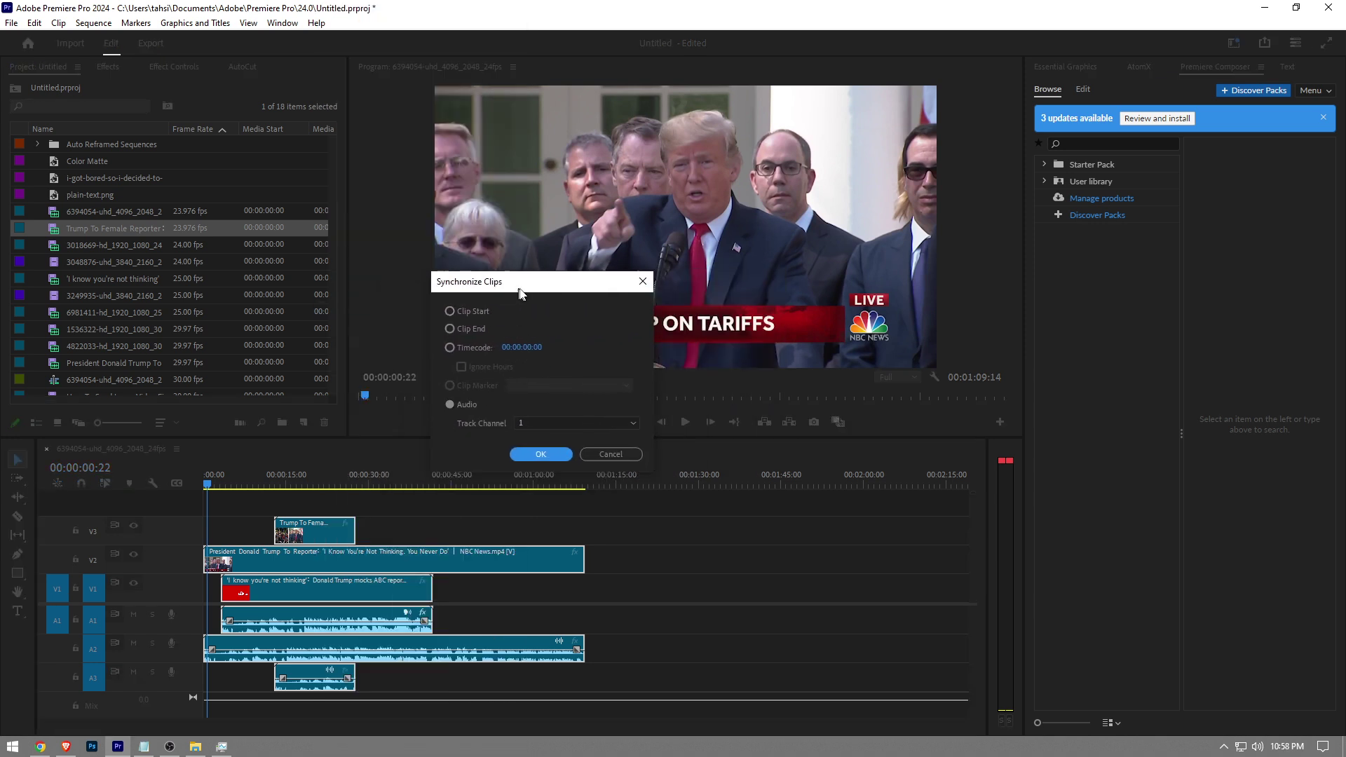
left_click(573, 412)
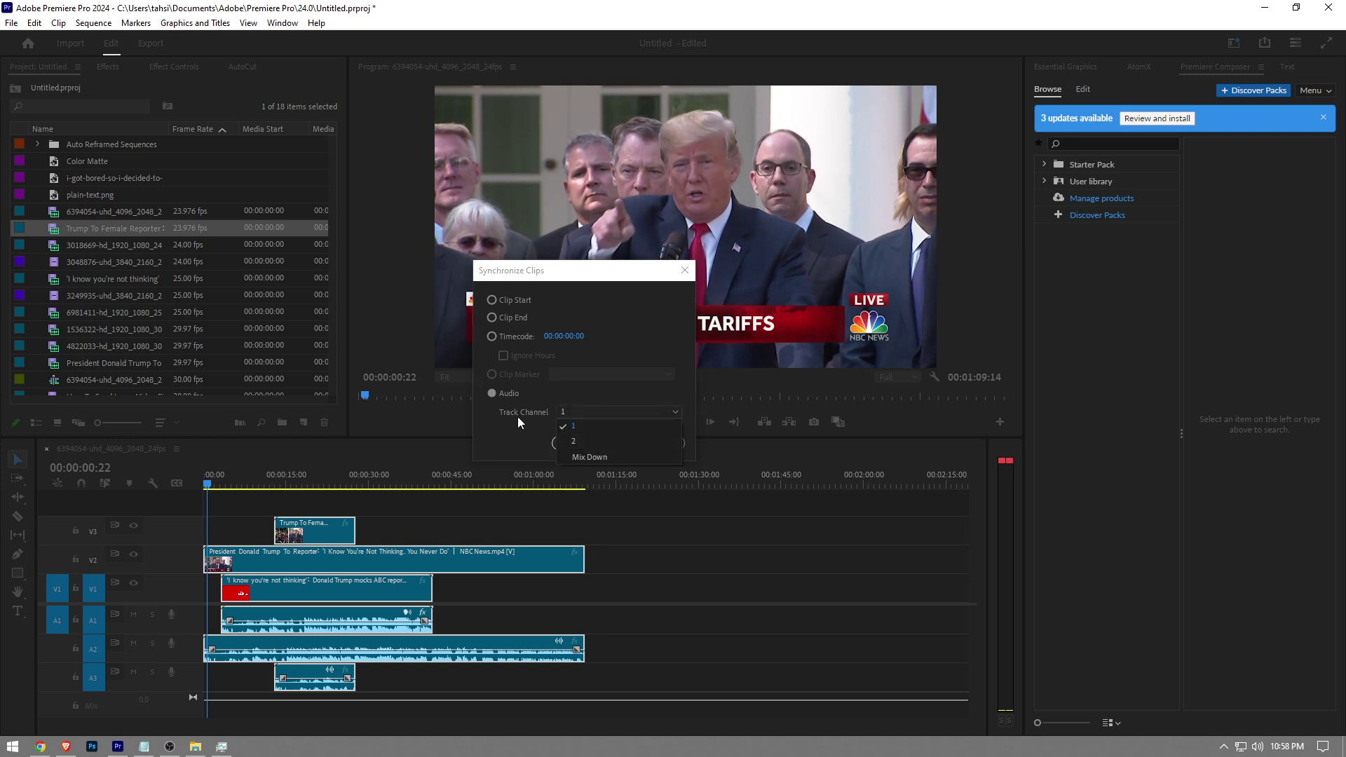
left_click(590, 456)
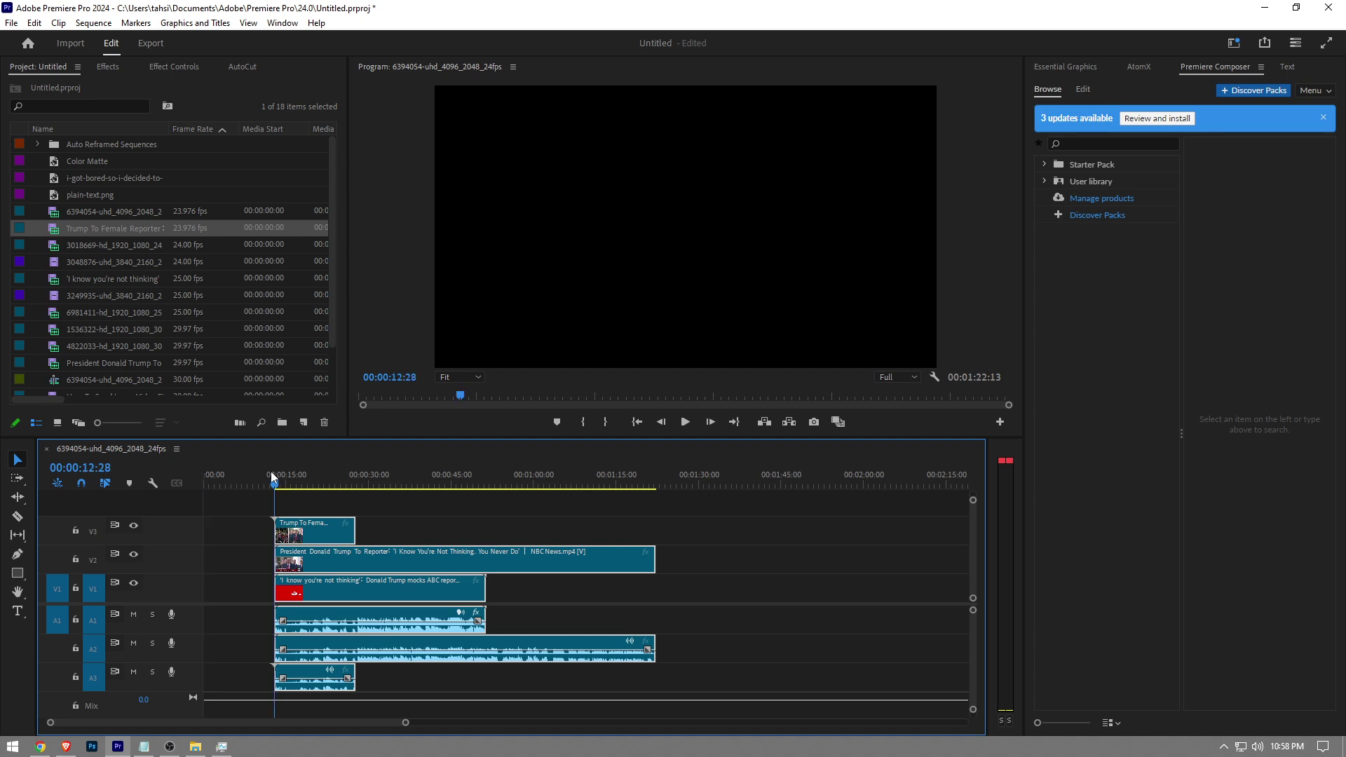
Scrub the playhead through the synchronized sequence to check the clips line up
mouse_move(271, 476)
left_mouse_down()
mouse_move(472, 513)
mouse_move(722, 535)
left_mouse_up()
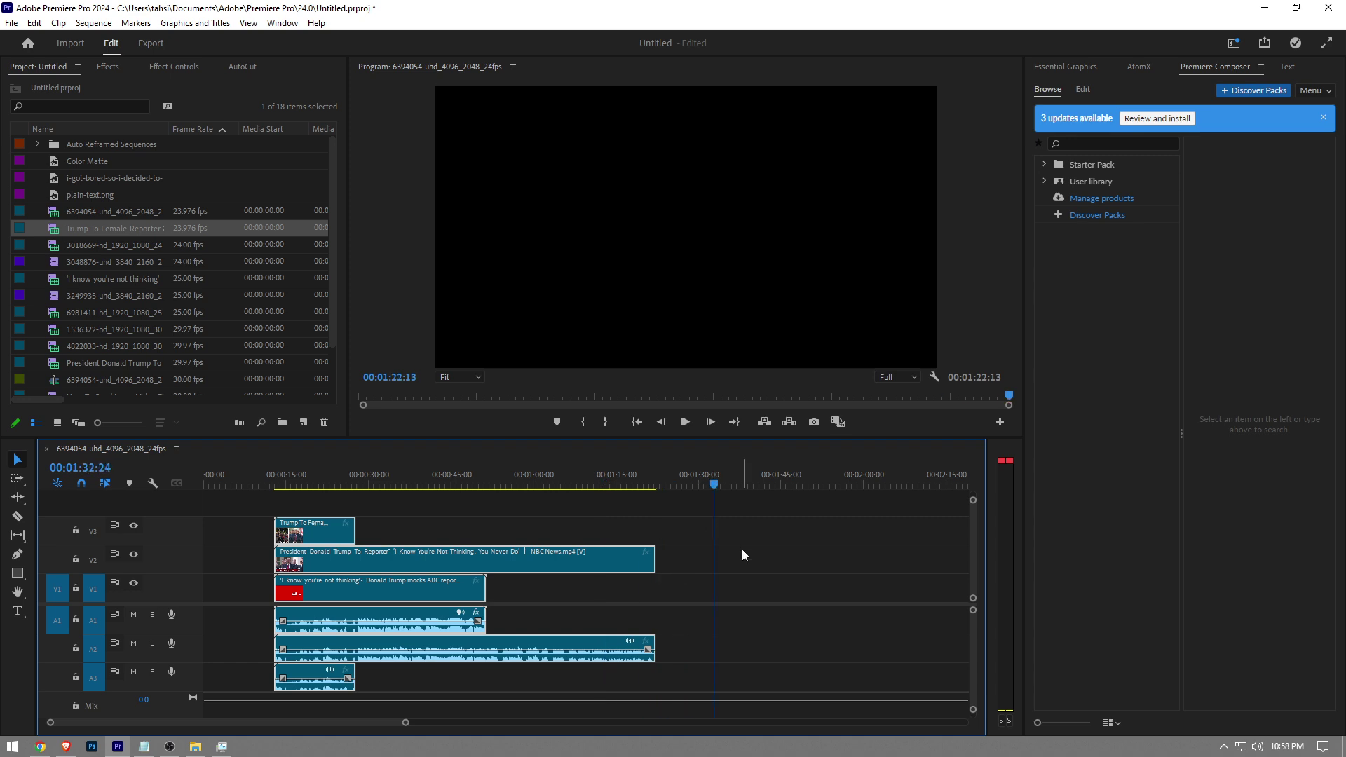